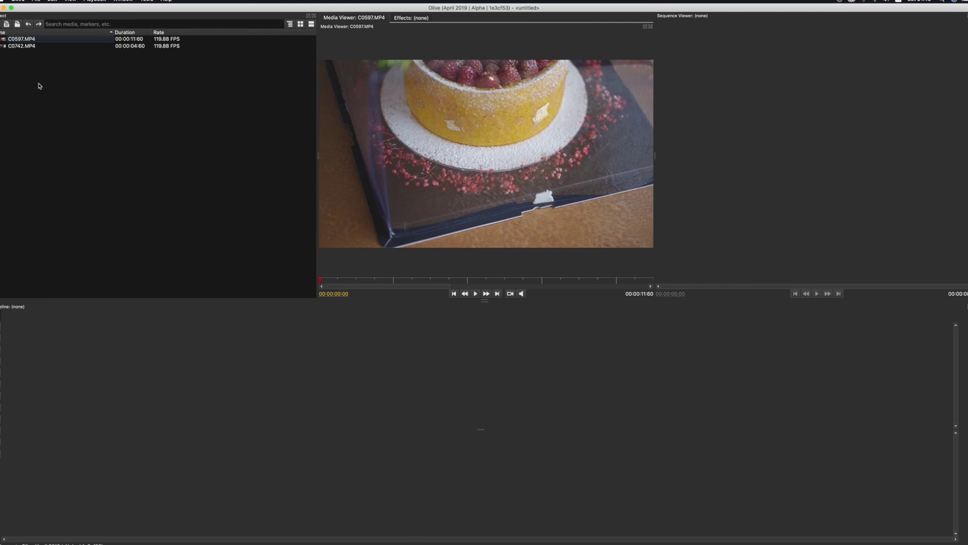
Step: Create a new sequence named Sequence 01, trying the Film 4K preset and setting the frame rate to 23.976 FPS
{"action": "left_click", "coordinate": [22, 48]}
{"action": "left_click", "coordinate": [23, 40]}
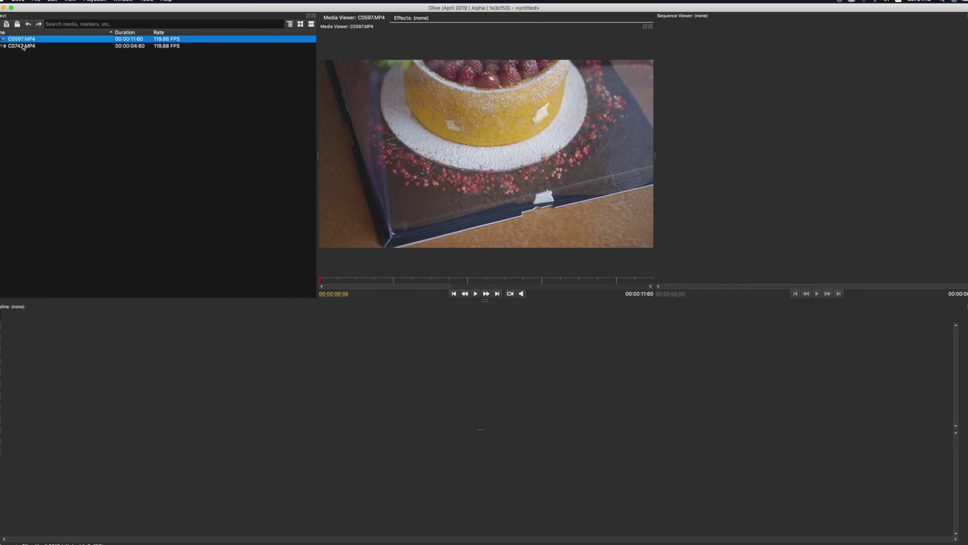
{"action": "left_click", "coordinate": [6, 23]}
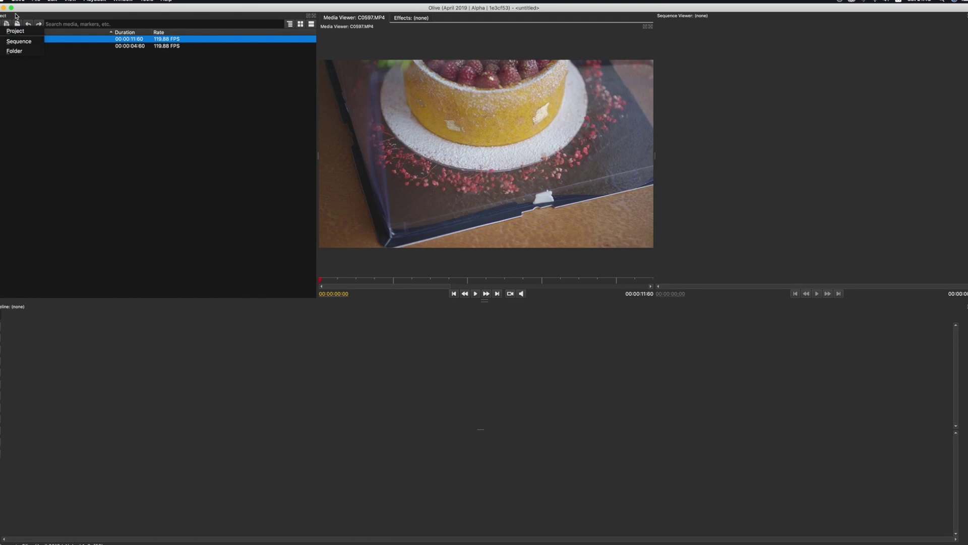
{"action": "left_click", "coordinate": [36, 1]}
{"action": "mouse_move", "coordinate": [61, 8]}
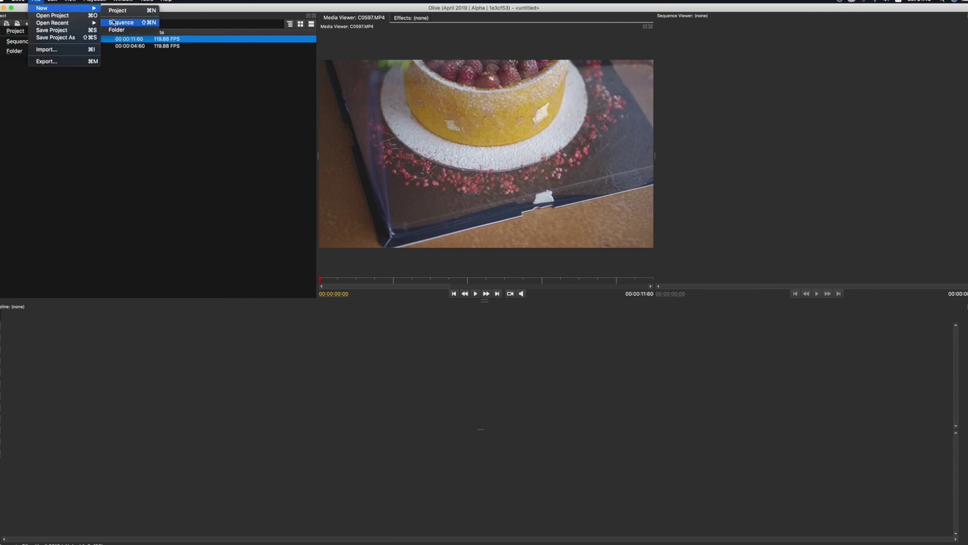
{"action": "left_click", "coordinate": [121, 22]}
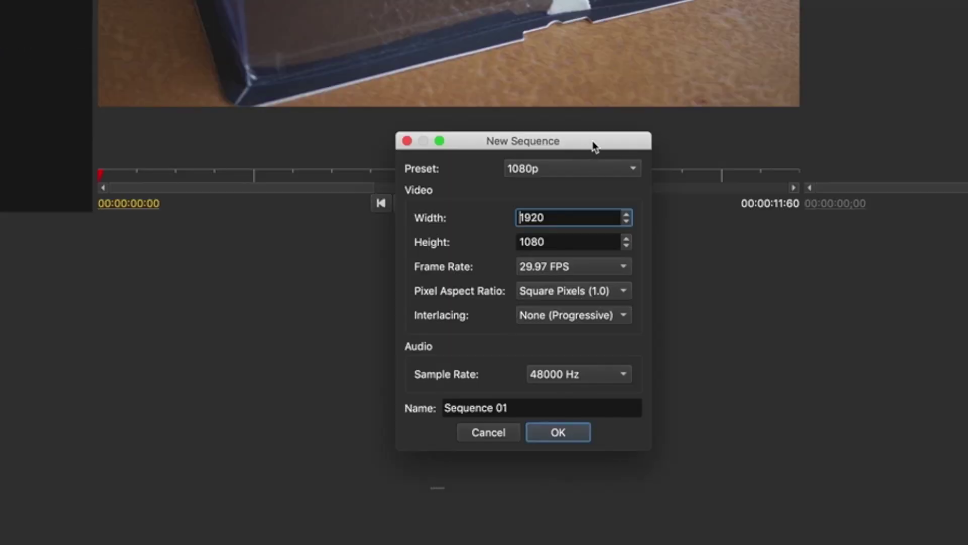
{"action": "left_click", "coordinate": [570, 133]}
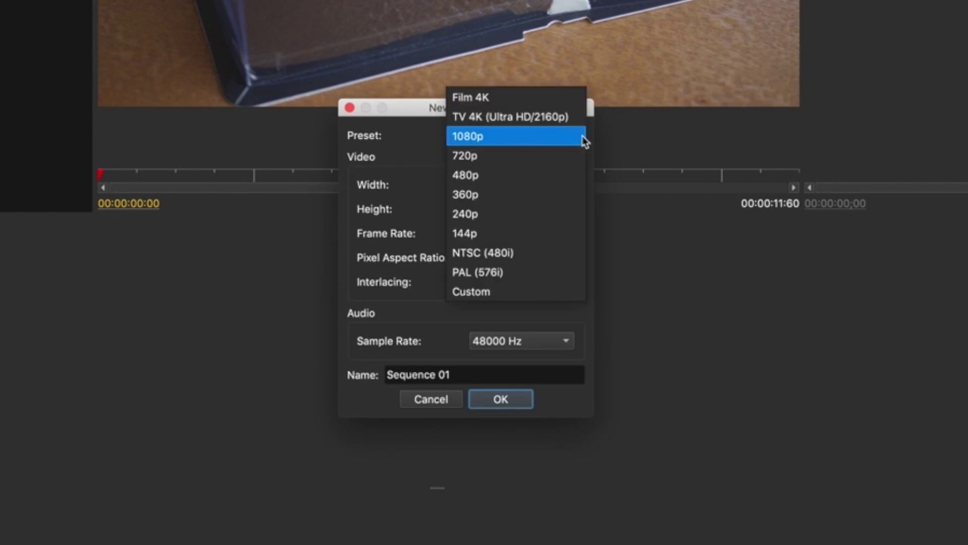
{"action": "left_click", "coordinate": [534, 96]}
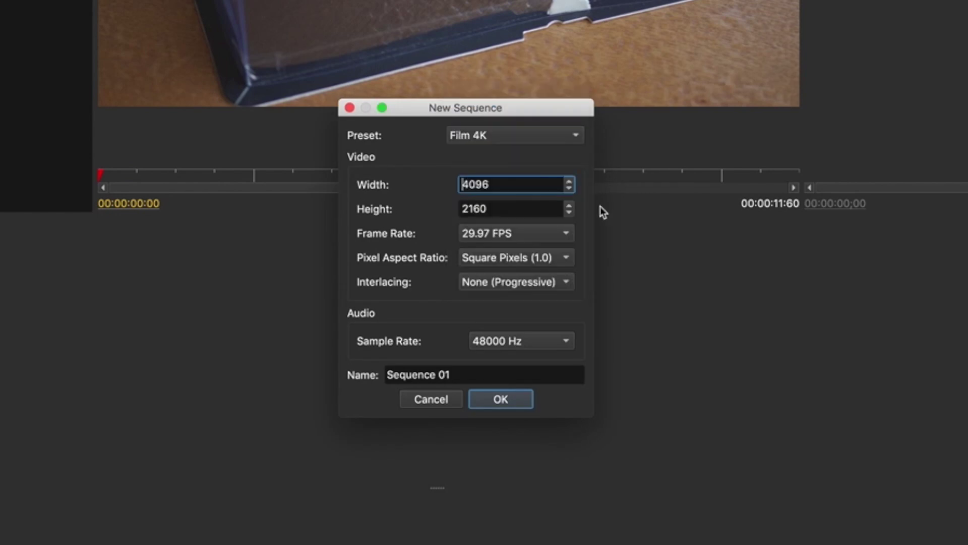
{"action": "left_click", "coordinate": [568, 233]}
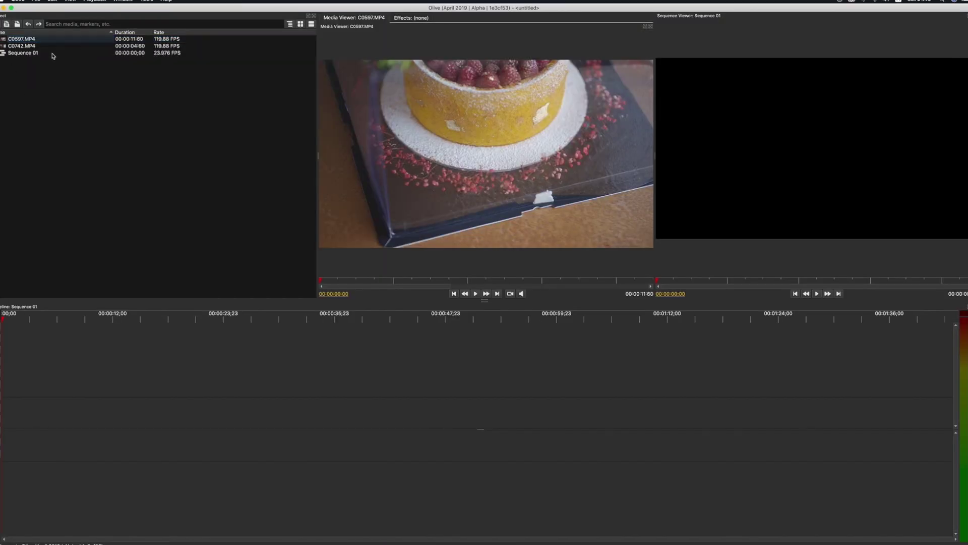
Step: Place C0597.MP4 at the start of the Sequence 01 timeline and preview a few seconds in
{"action": "left_click", "coordinate": [27, 40]}
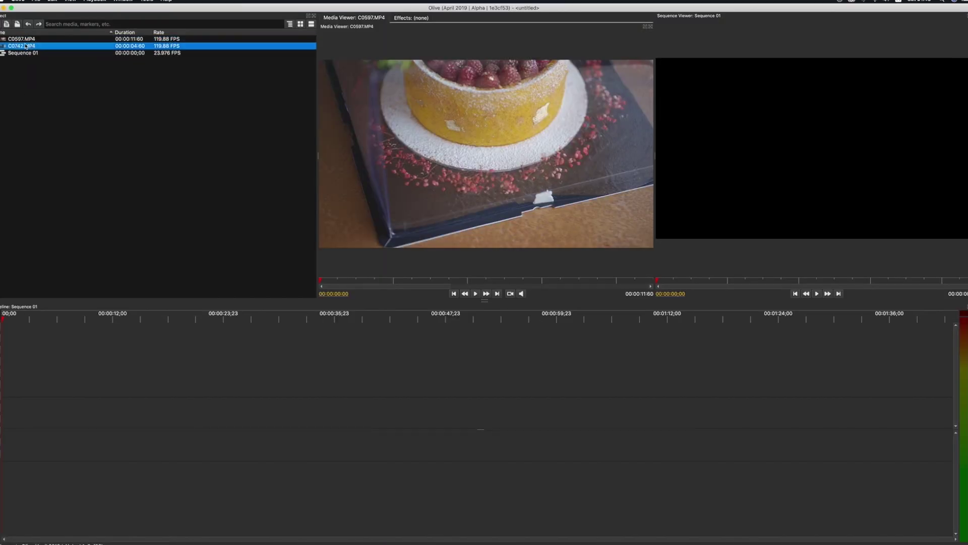
{"action": "left_click_drag", "start_coordinate": [27, 41], "coordinate": [18, 410]}
{"action": "left_click", "coordinate": [27, 318]}
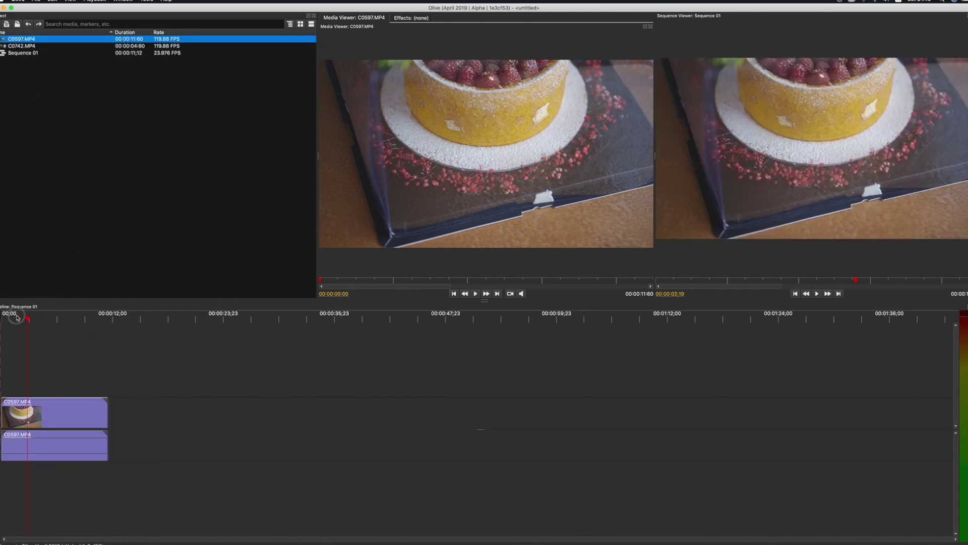
Step: Show the effects of the C0597.MP4 timeline clip and set the playhead to 00:00:05;20
{"action": "left_click", "coordinate": [411, 20]}
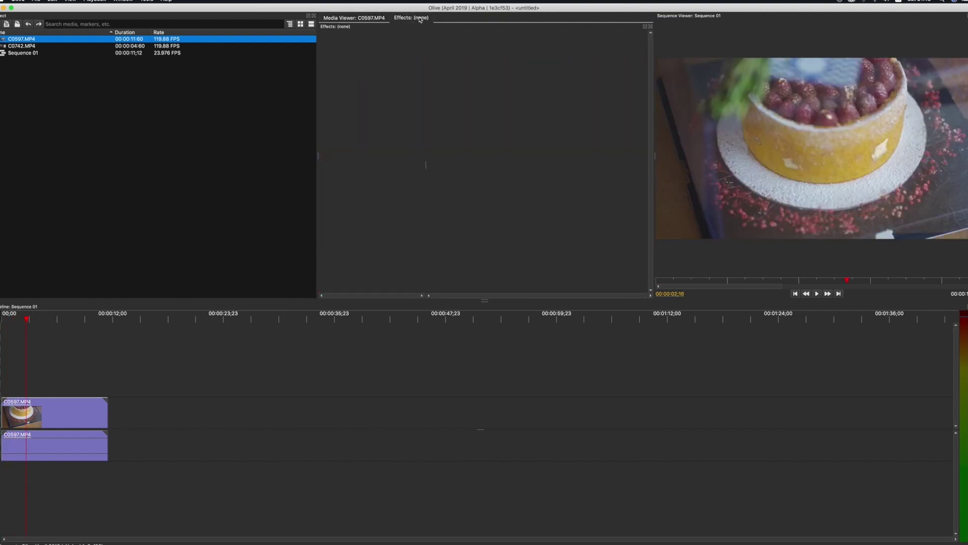
{"action": "left_click", "coordinate": [371, 18]}
{"action": "left_click", "coordinate": [409, 18]}
{"action": "left_click", "coordinate": [65, 319]}
{"action": "mouse_move", "coordinate": [65, 322]}
{"action": "left_mouse_down"}
{"action": "mouse_move", "coordinate": [21, 319]}
{"action": "mouse_move", "coordinate": [90, 320]}
{"action": "mouse_move", "coordinate": [42, 320]}
{"action": "mouse_move", "coordinate": [56, 320]}
{"action": "left_mouse_up"}
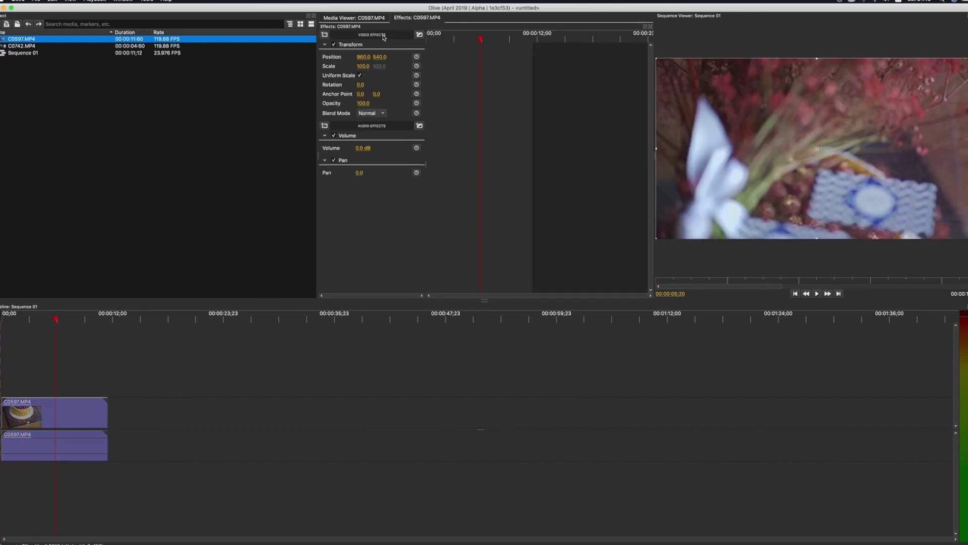
Step: Add the Color Correction video effect to the C0597.MP4 clip
{"action": "left_click", "coordinate": [325, 34]}
{"action": "mouse_move", "coordinate": [329, 38]}
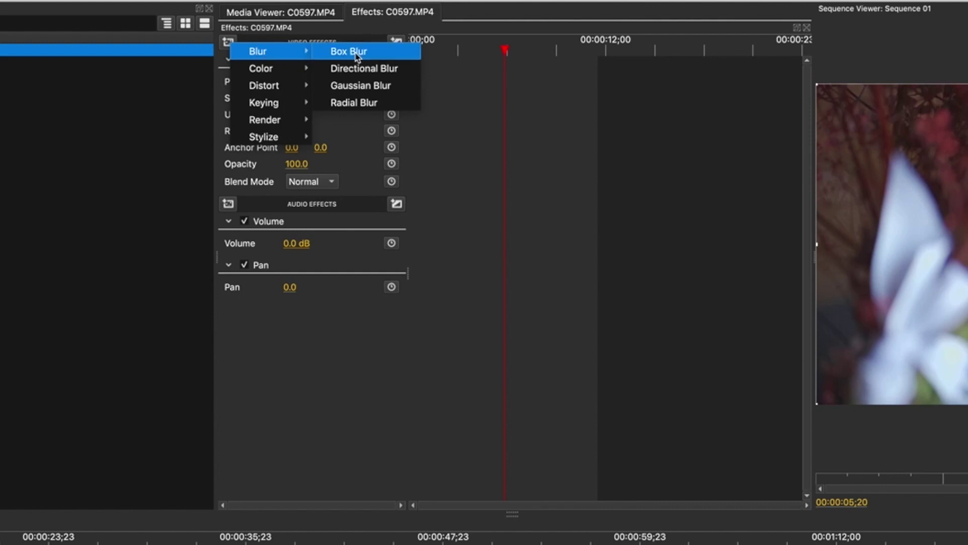
{"action": "mouse_move", "coordinate": [272, 74]}
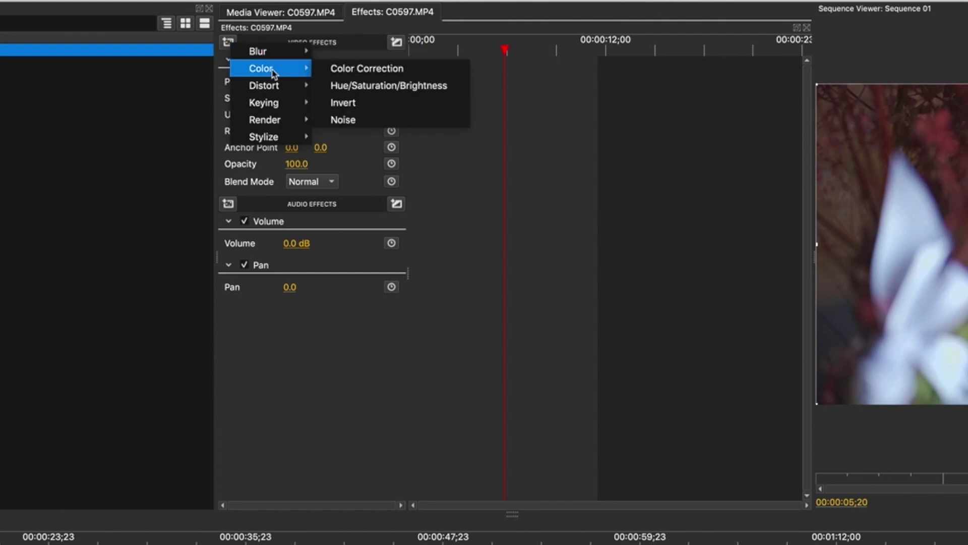
{"action": "mouse_move", "coordinate": [266, 123]}
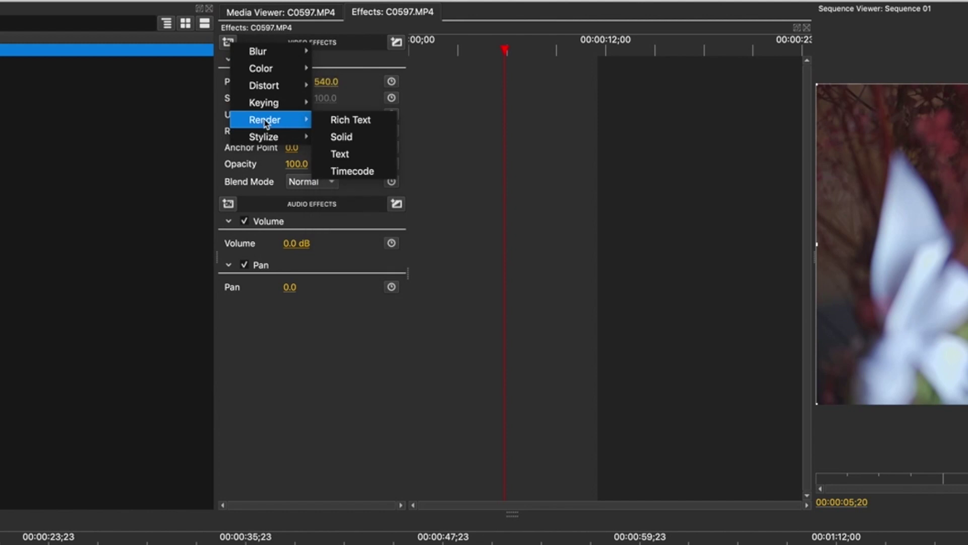
{"action": "mouse_move", "coordinate": [267, 51]}
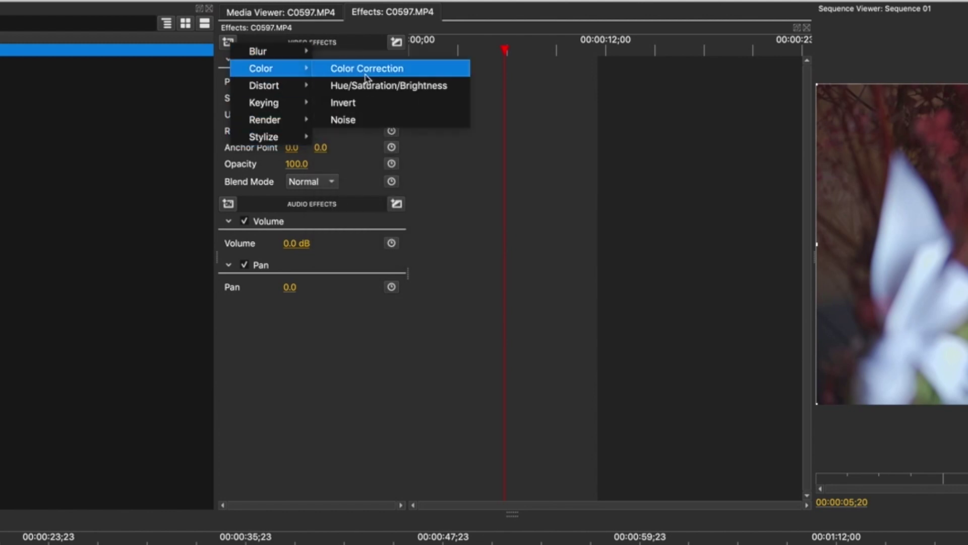
{"action": "left_click", "coordinate": [365, 74]}
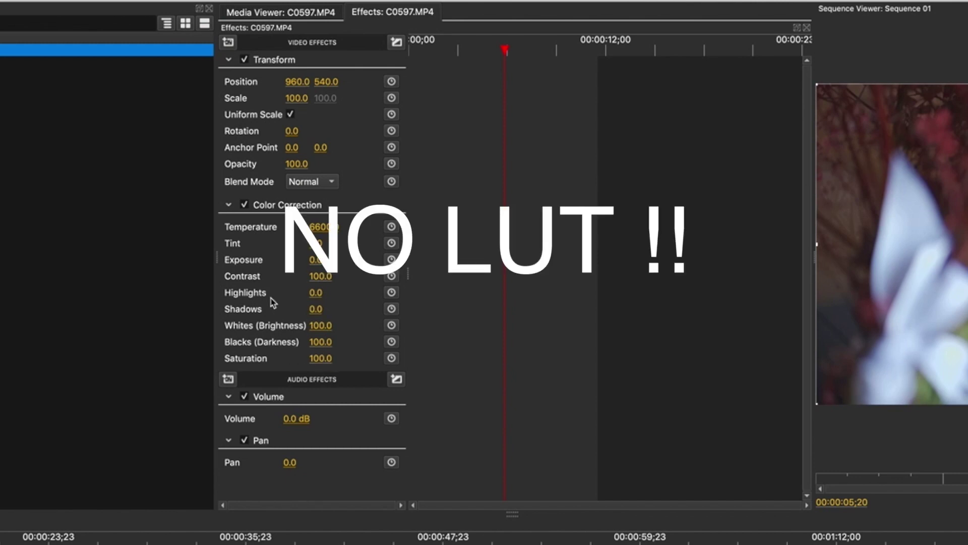
Step: Examine which Distort, Keying, Render and Stylize video effects are available for the clip
{"action": "left_click", "coordinate": [229, 42]}
{"action": "mouse_move", "coordinate": [255, 87]}
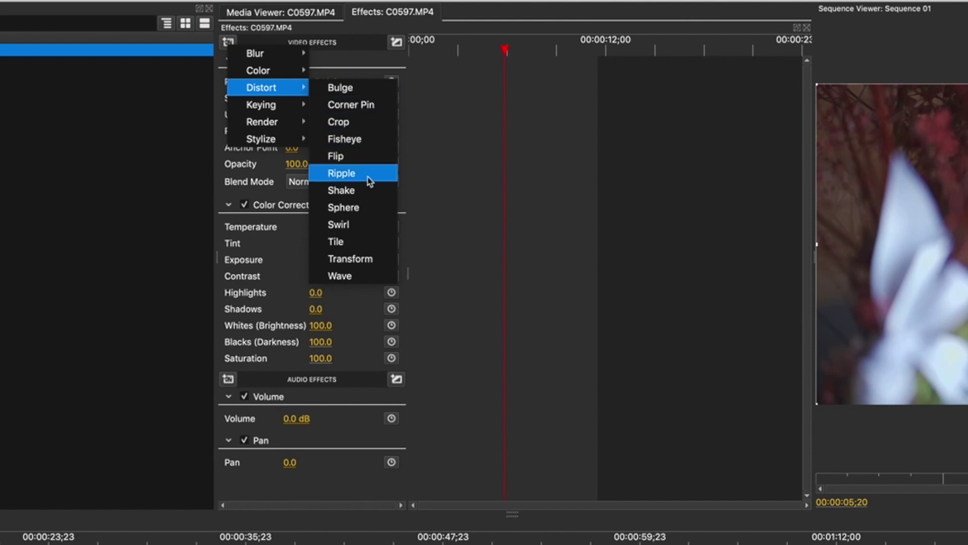
{"action": "mouse_move", "coordinate": [261, 105]}
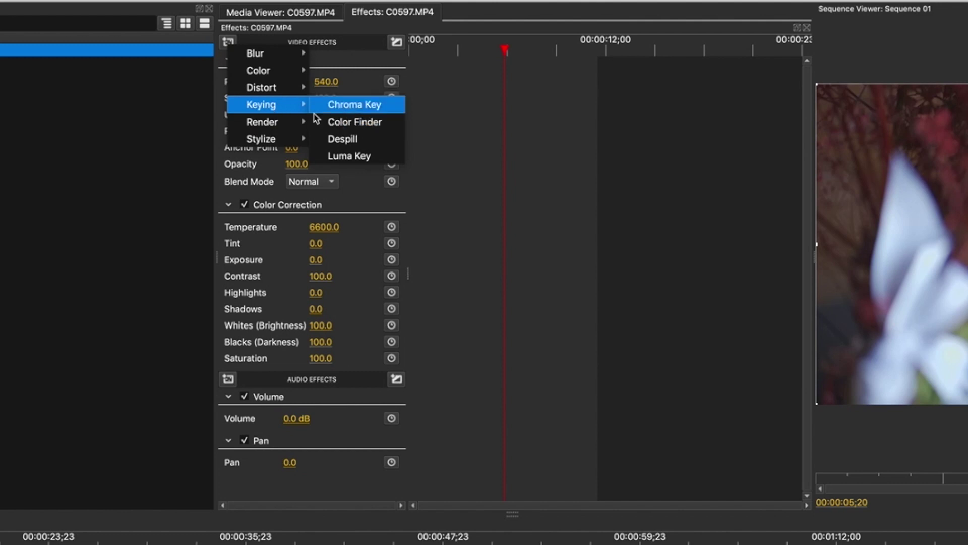
{"action": "mouse_move", "coordinate": [294, 121]}
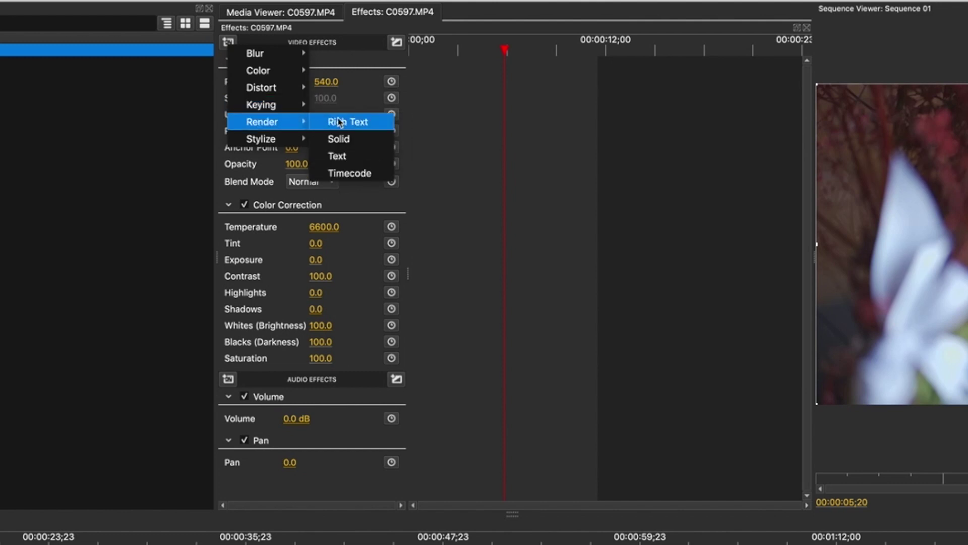
{"action": "mouse_move", "coordinate": [273, 139]}
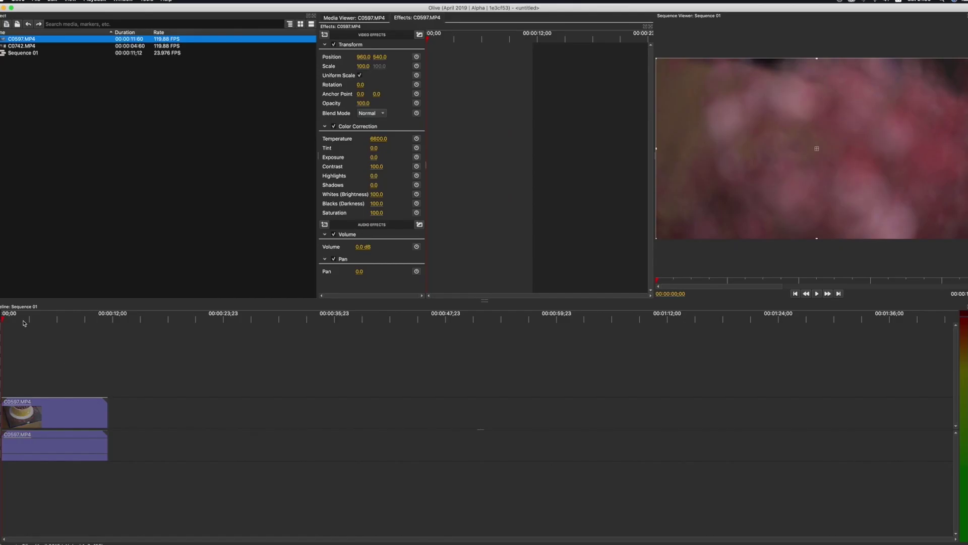
Step: Play back Sequence 01 from its start to check how smoothly the clip runs
{"action": "key", "text": "space"}
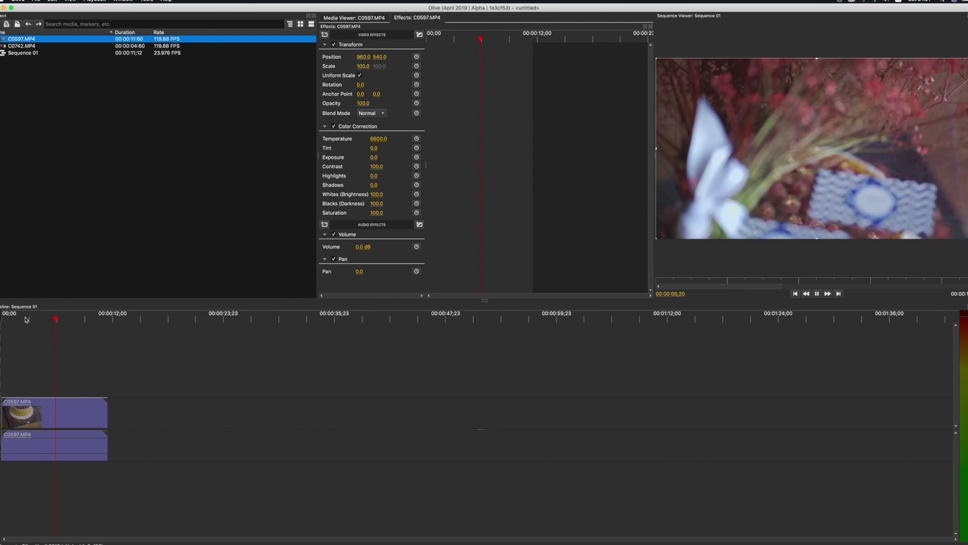
{"action": "key", "text": "space"}
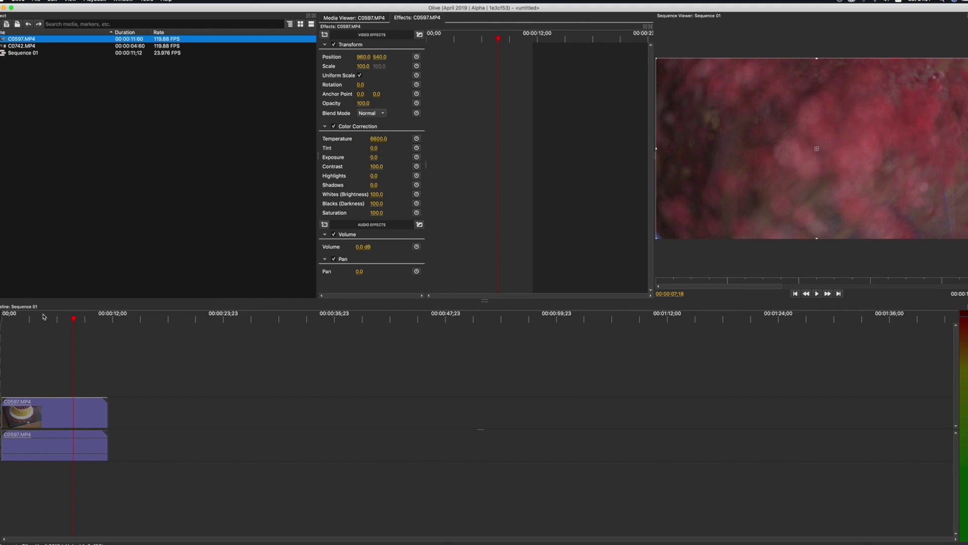
{"action": "key", "text": "Home"}
{"action": "key", "text": "space"}
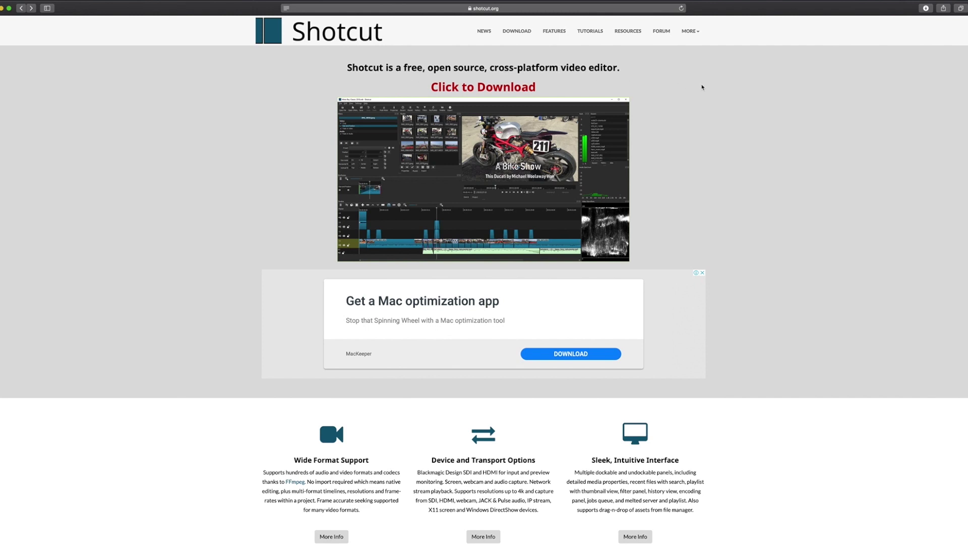
Step: Open the download page on the Shotcut website and check the current version and detected operating system
{"action": "left_click", "coordinate": [512, 90]}
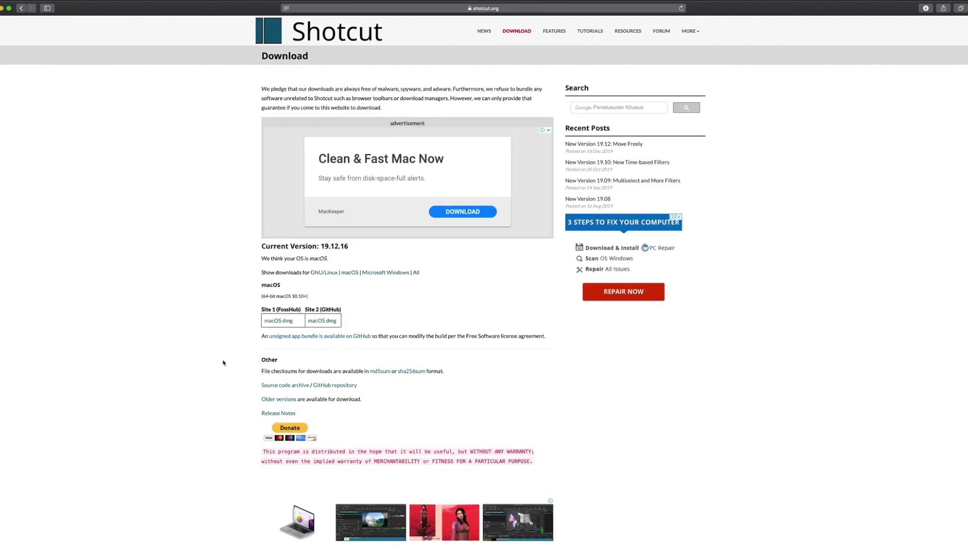
{"action": "left_click_drag", "start_coordinate": [263, 260], "coordinate": [325, 260]}
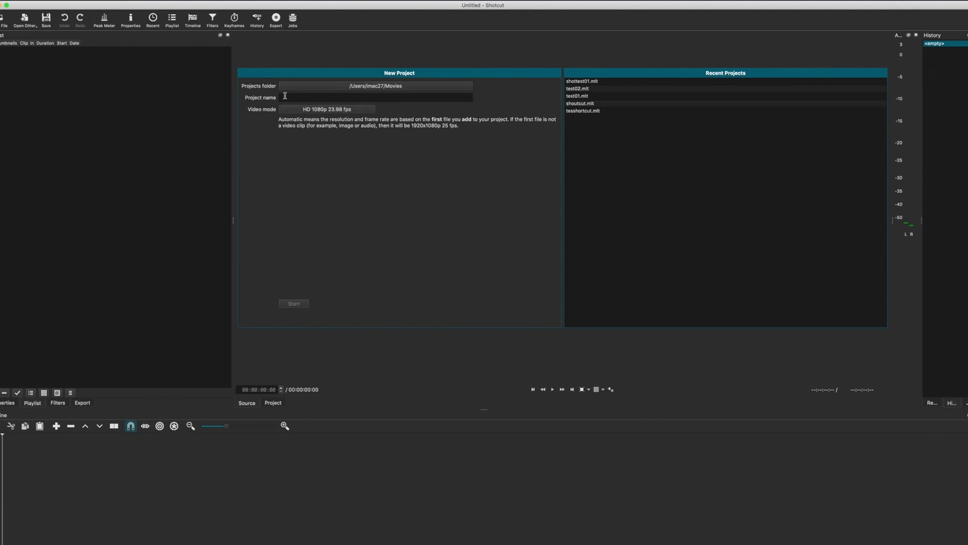
Step: Switch to Shotcut and review the video modes offered for a new project, including the Custom option
{"action": "left_click", "coordinate": [348, 113]}
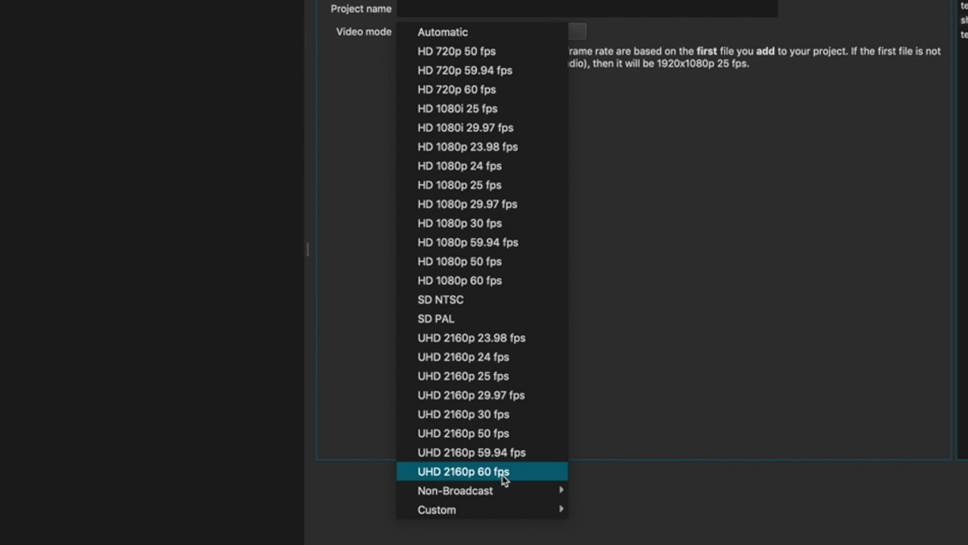
{"action": "mouse_move", "coordinate": [489, 513]}
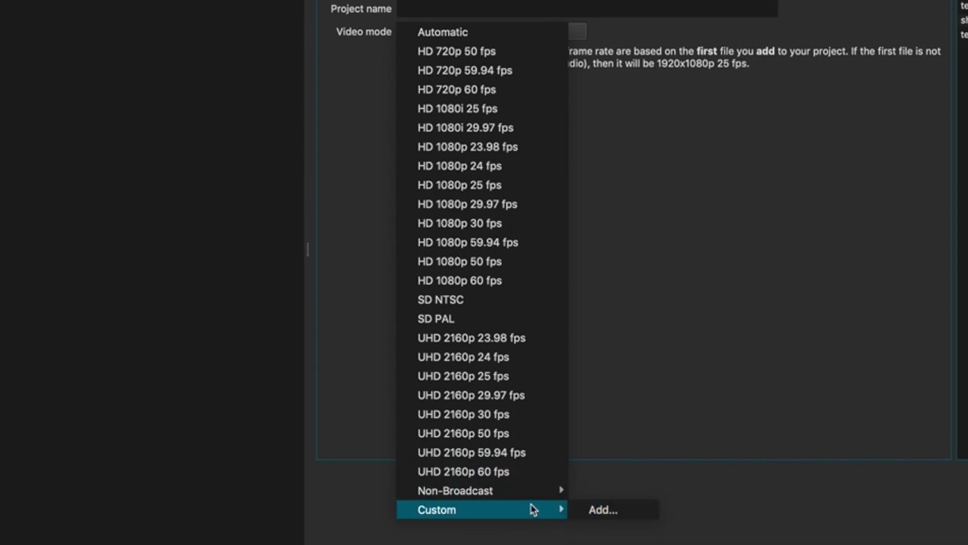
{"action": "left_click", "coordinate": [668, 350]}
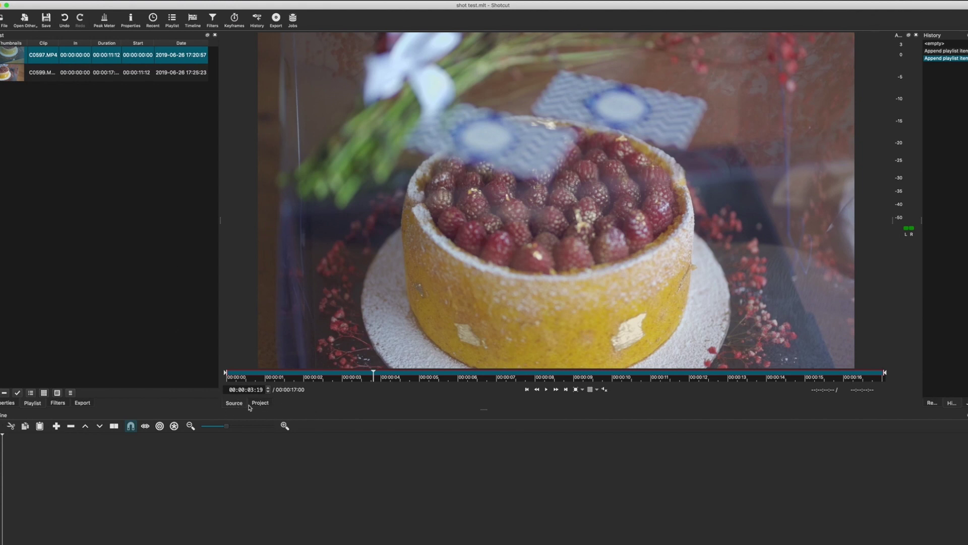
Step: Compare the Source and Project player views by alternating between them
{"action": "left_click", "coordinate": [250, 406]}
{"action": "left_click", "coordinate": [238, 404]}
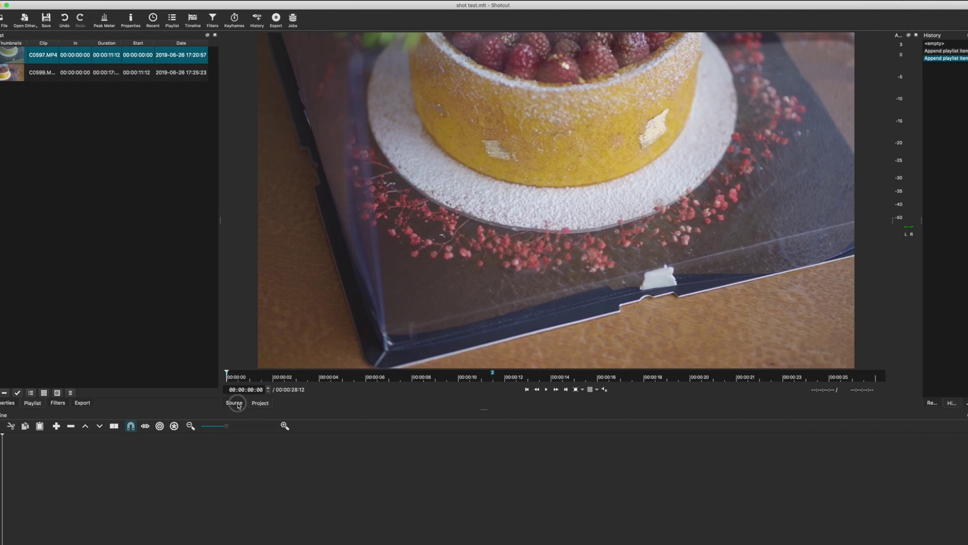
{"action": "left_click", "coordinate": [261, 404]}
{"action": "left_click", "coordinate": [236, 403]}
{"action": "left_click", "coordinate": [260, 403]}
{"action": "left_click", "coordinate": [235, 403]}
{"action": "left_click", "coordinate": [260, 403]}
{"action": "left_click", "coordinate": [235, 403]}
{"action": "left_click", "coordinate": [255, 403]}
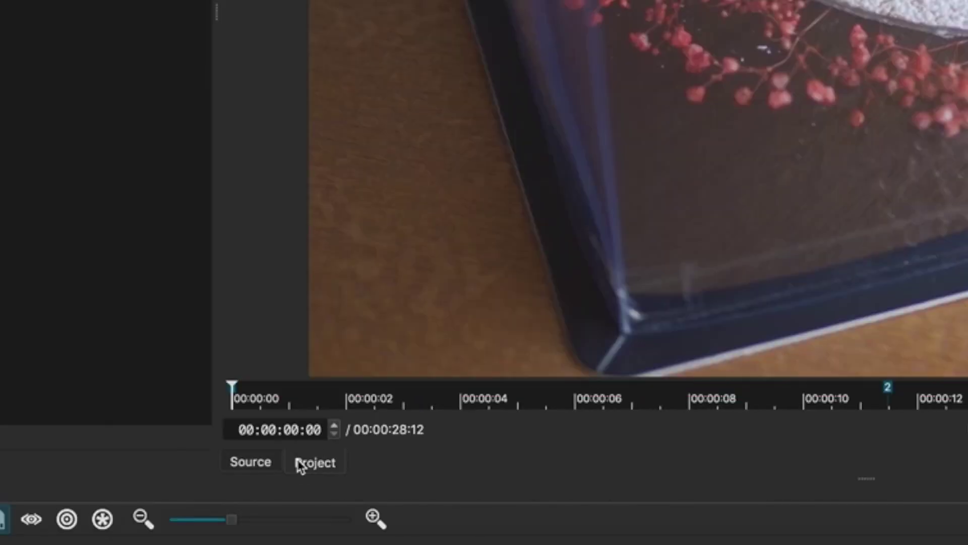
{"action": "left_click", "coordinate": [259, 463]}
{"action": "left_click", "coordinate": [313, 466]}
{"action": "left_click", "coordinate": [277, 470]}
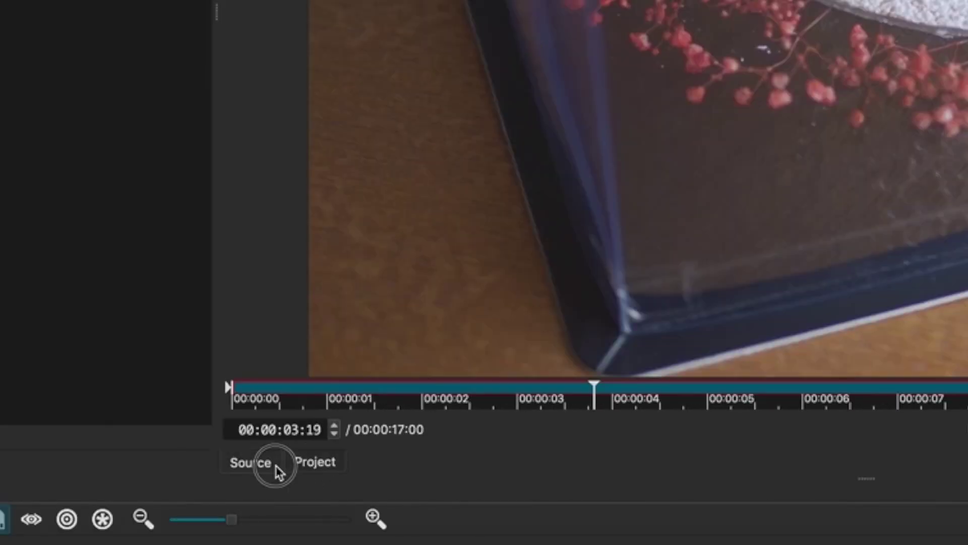
{"action": "left_click", "coordinate": [317, 462]}
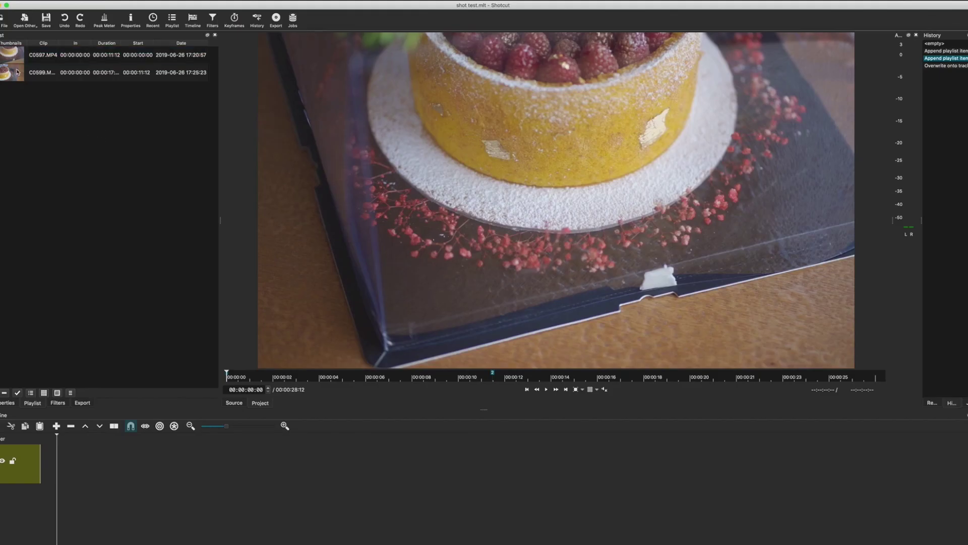
Step: Place C0597.MP4 and the C0599 clip back to back on the timeline track and select the first one
{"action": "left_click", "coordinate": [16, 57]}
{"action": "left_click_drag", "start_coordinate": [16, 56], "coordinate": [42, 463]}
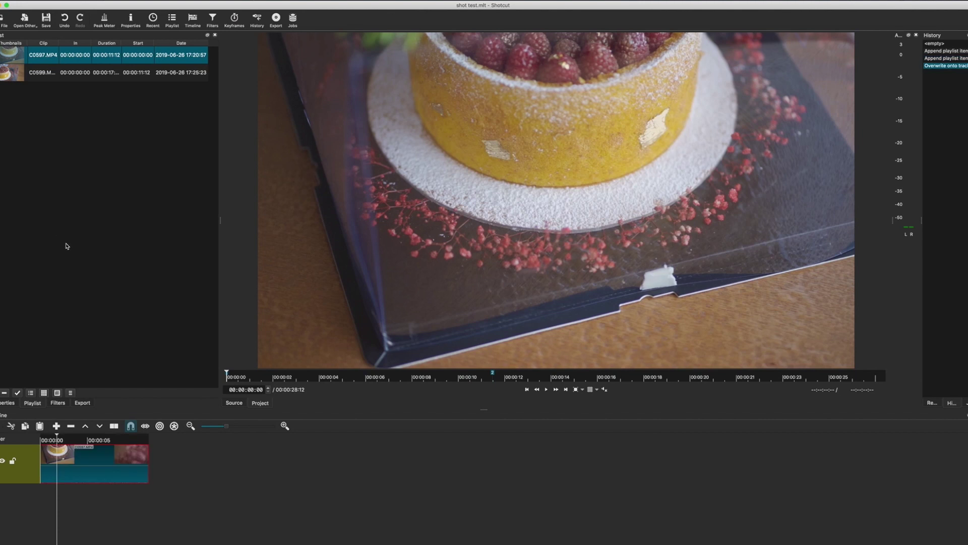
{"action": "left_click_drag", "start_coordinate": [22, 71], "coordinate": [152, 460]}
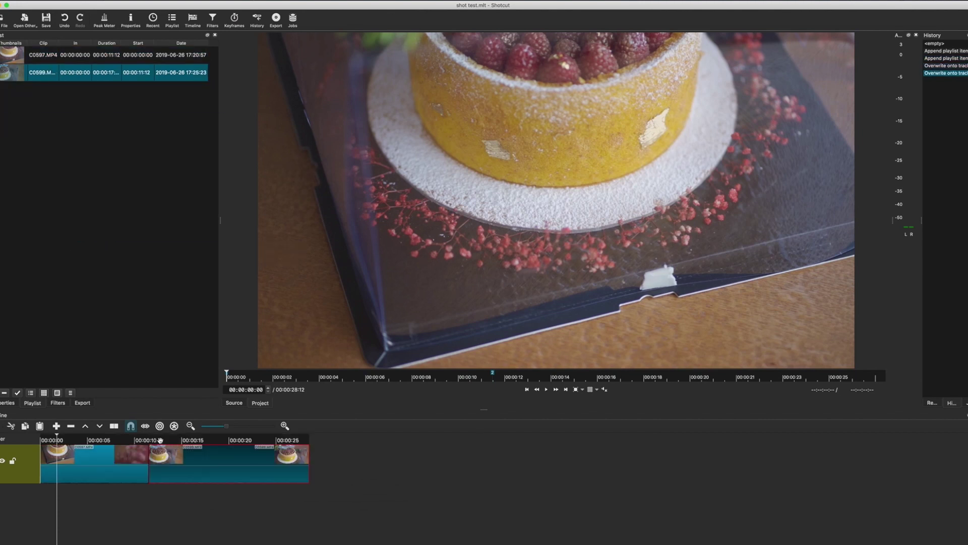
{"action": "left_click", "coordinate": [83, 452]}
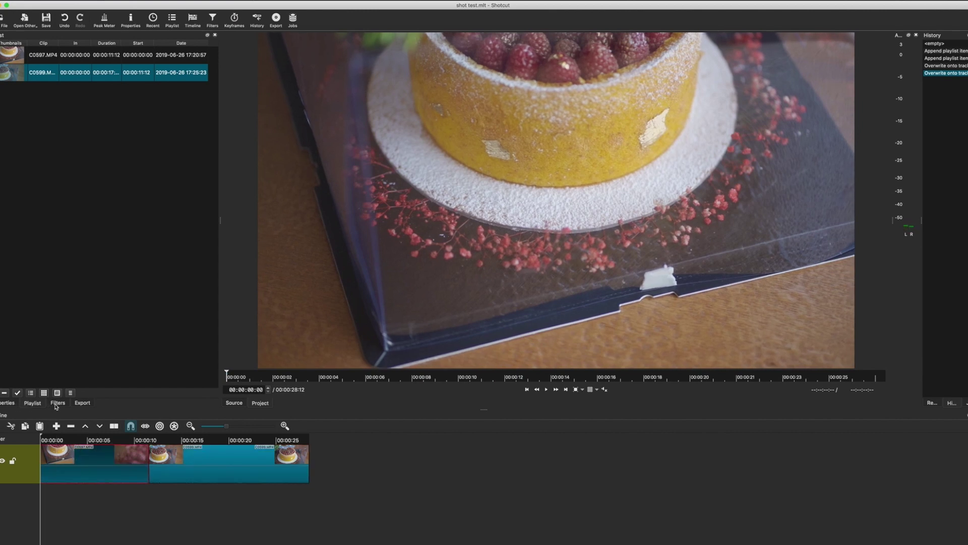
Step: Add a Color Grading filter to the C0597.MP4 clip, lowering the shadows to -11.2 % and tinting the midtones and highlights
{"action": "left_click", "coordinate": [10, 403]}
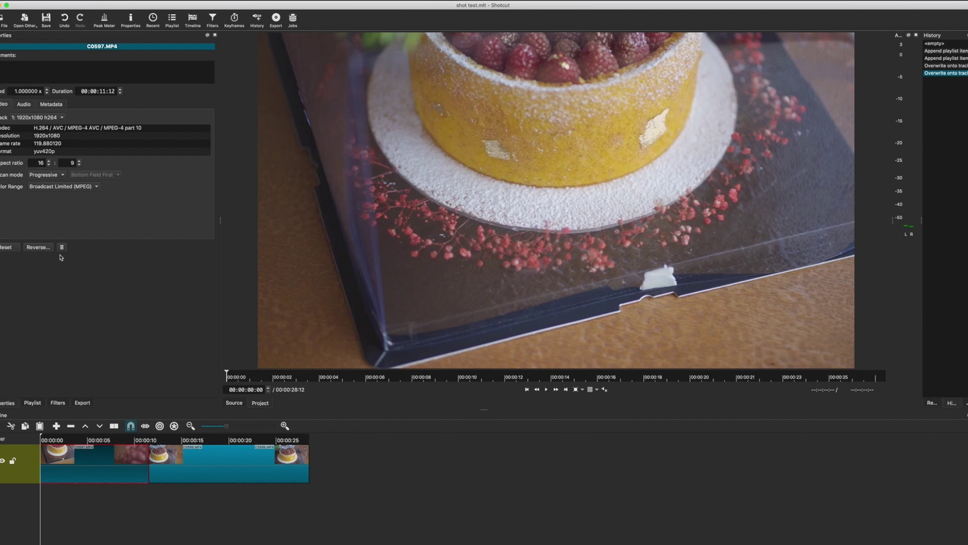
{"action": "left_click", "coordinate": [58, 403]}
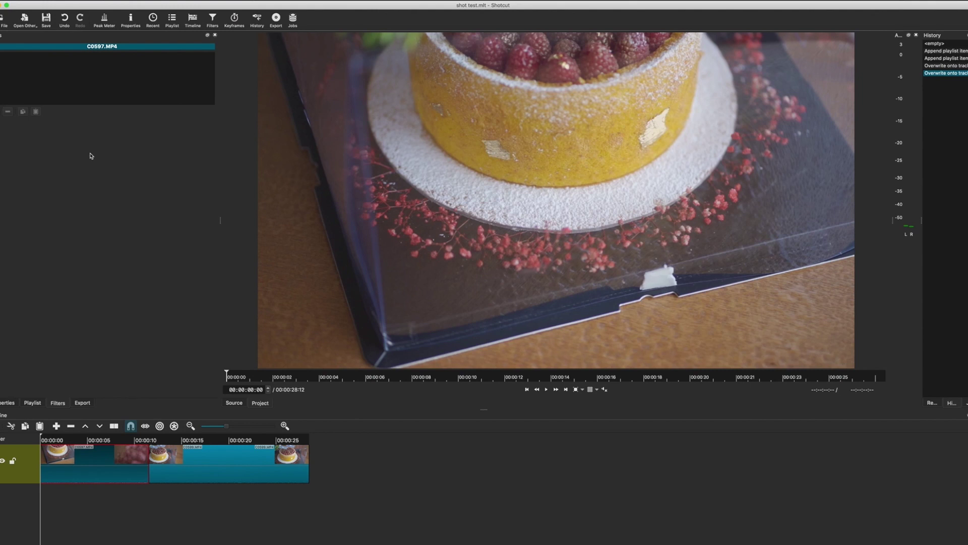
{"action": "left_click", "coordinate": [7, 111]}
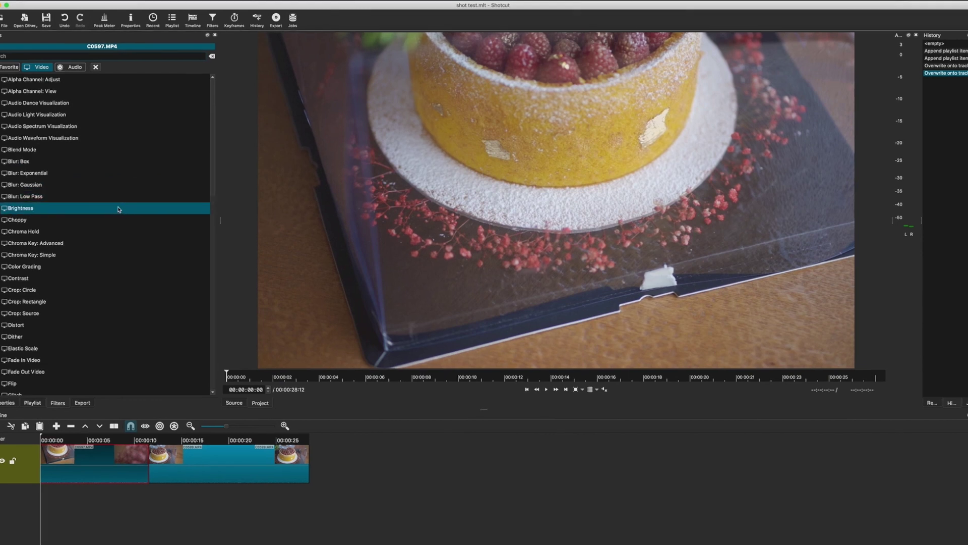
{"action": "left_click", "coordinate": [89, 263]}
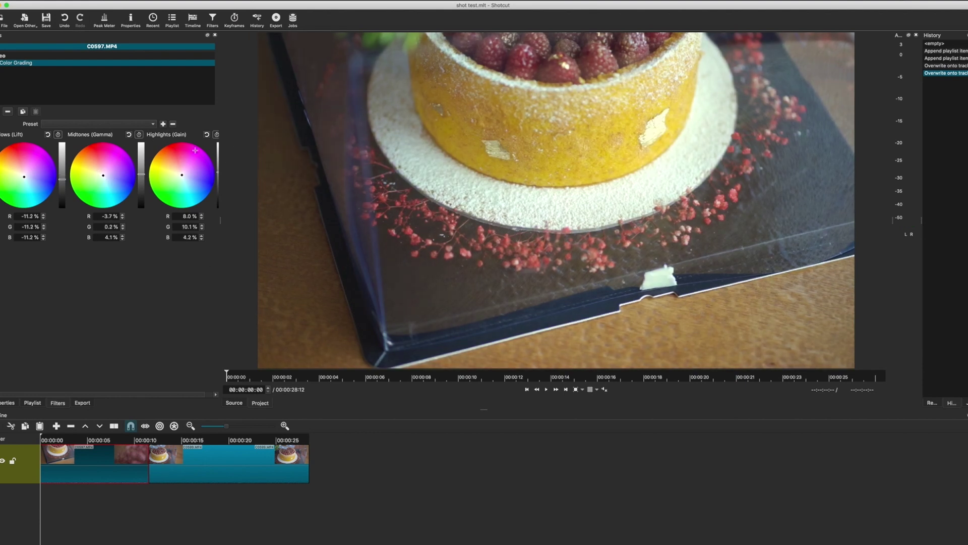
Step: Return to the playlist and play the graded timeline from its beginning to check playback
{"action": "left_click", "coordinate": [1, 112]}
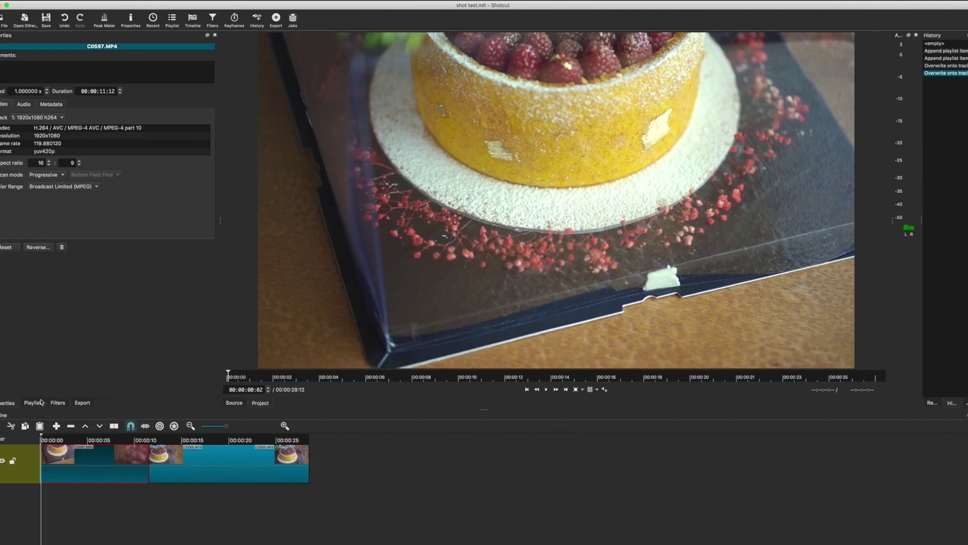
{"action": "left_click", "coordinate": [432, 468]}
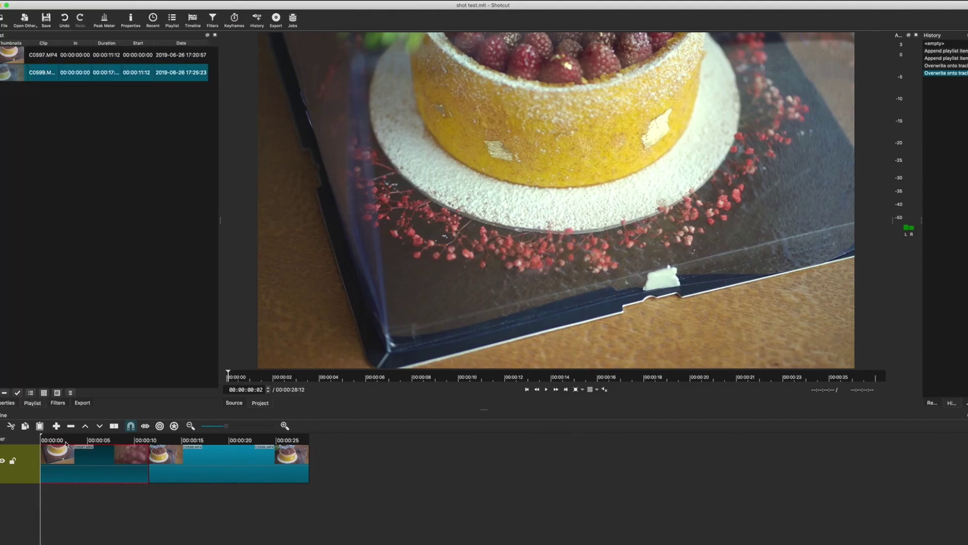
{"action": "key", "text": "Home"}
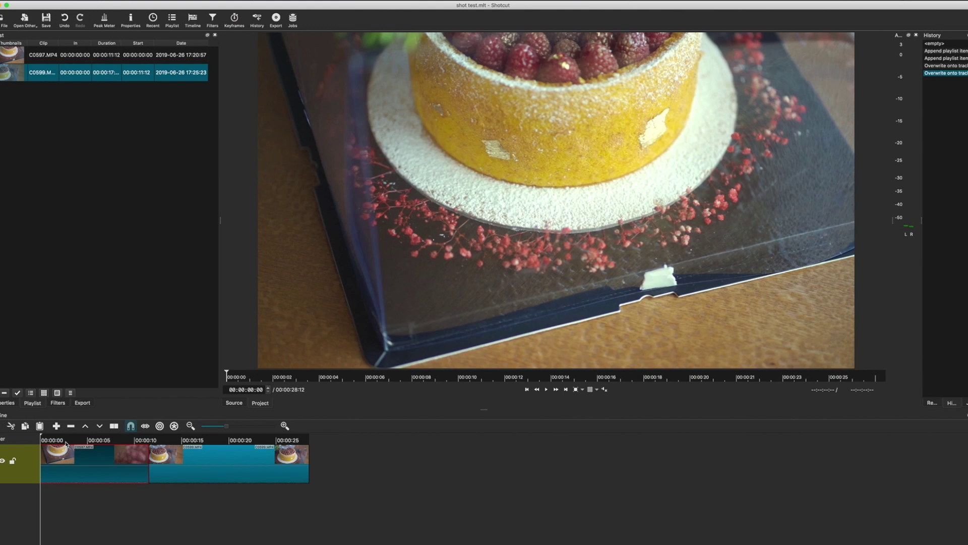
{"action": "key", "text": "space"}
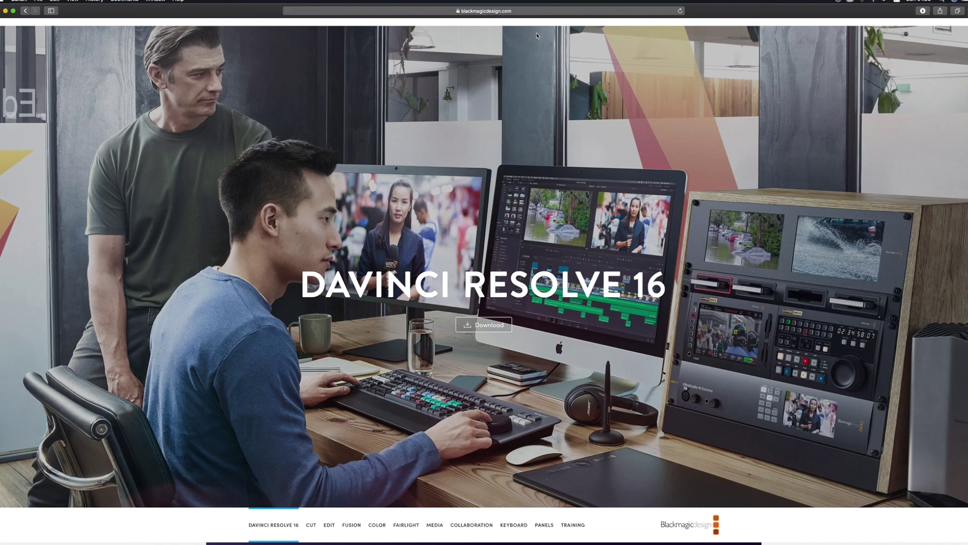
Step: Open the DaVinci Resolve 16 download, switch to DaVinci Resolve and view its Media, Cut, Edit and Fusion pages
{"action": "left_click", "coordinate": [483, 324]}
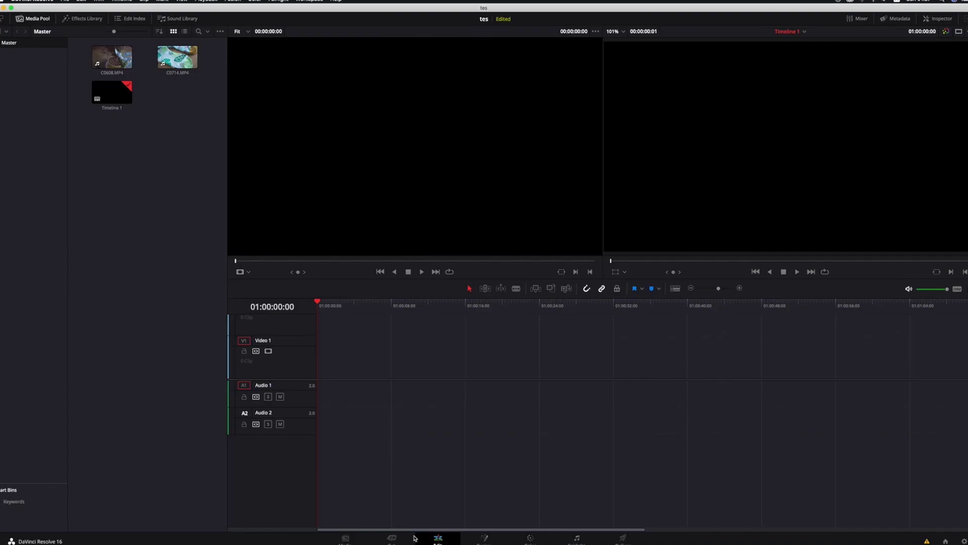
{"action": "left_click", "coordinate": [355, 538]}
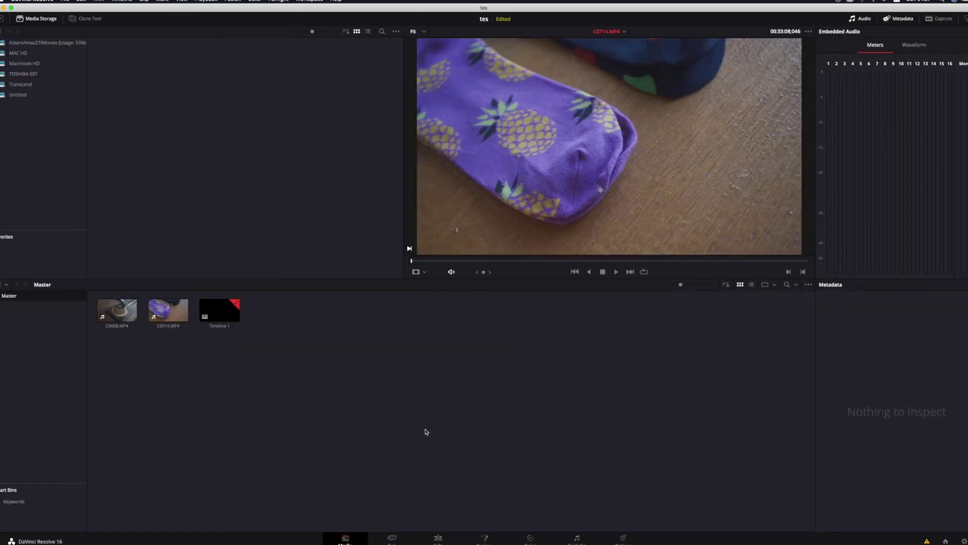
{"action": "left_click", "coordinate": [401, 541]}
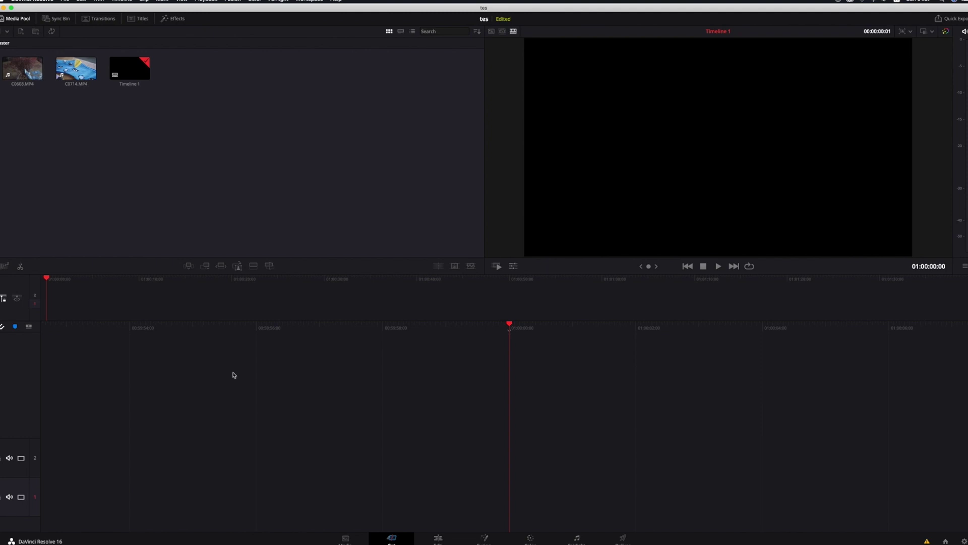
{"action": "left_click", "coordinate": [438, 538]}
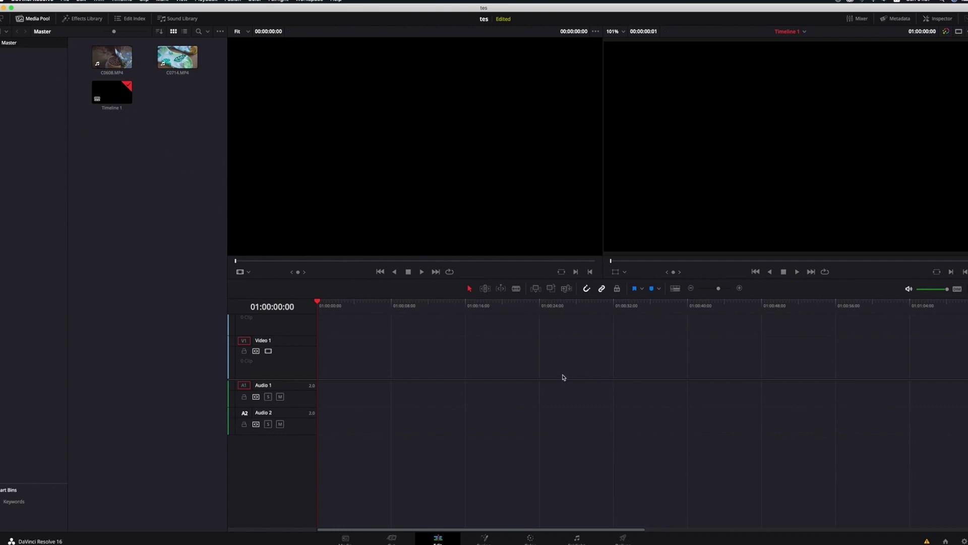
{"action": "left_click", "coordinate": [501, 538]}
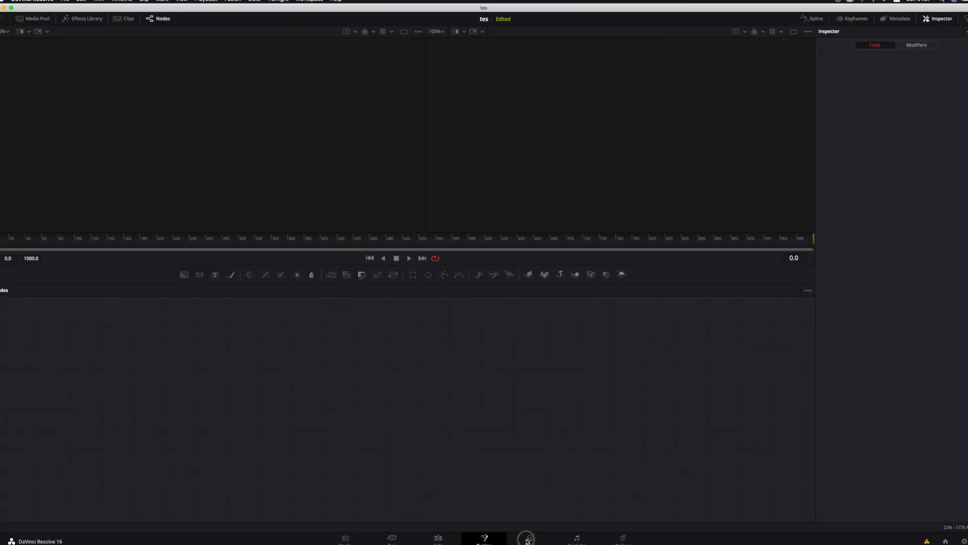
Step: Compare the Primaries and Log color wheels on the Color page and view the Fairlight and Deliver pages
{"action": "left_click", "coordinate": [528, 540]}
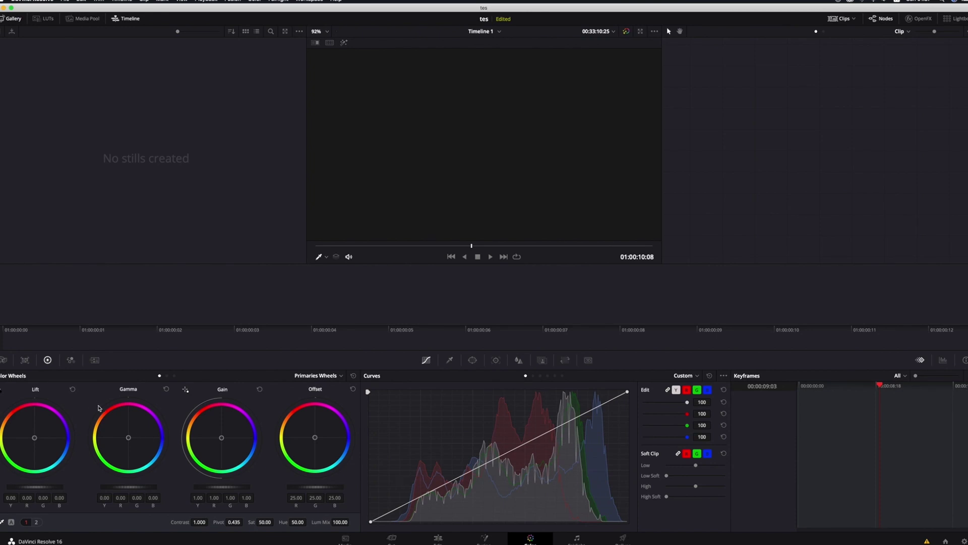
{"action": "left_click", "coordinate": [167, 376]}
{"action": "left_click", "coordinate": [159, 376]}
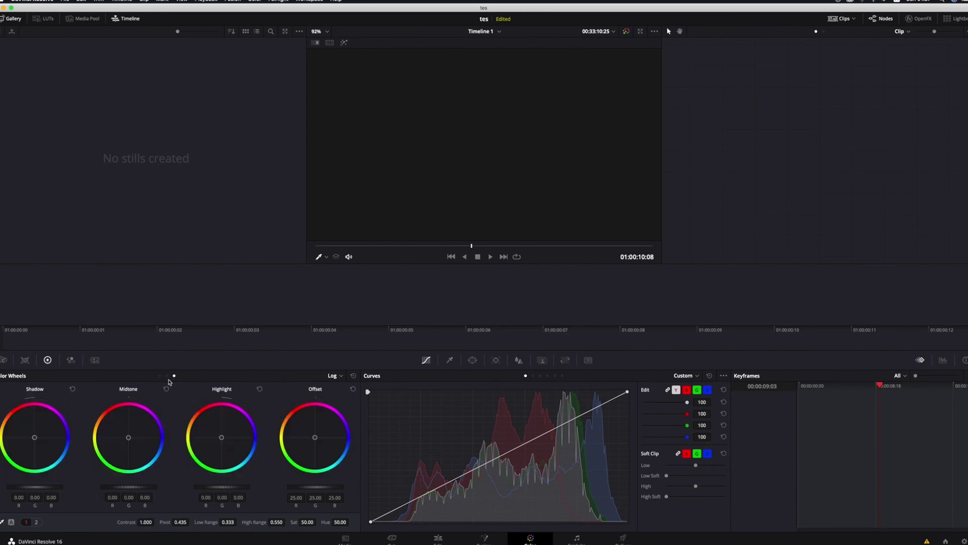
{"action": "left_click", "coordinate": [576, 538]}
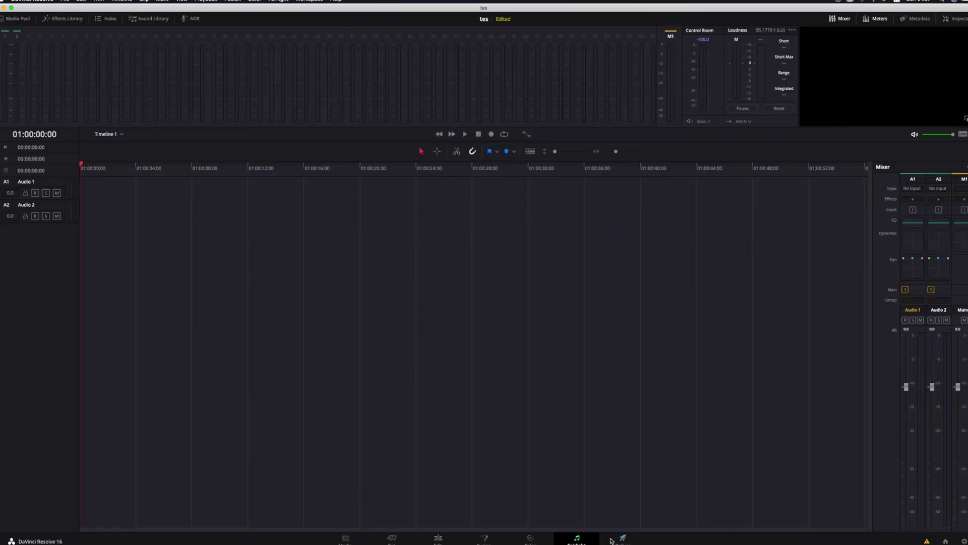
{"action": "left_click", "coordinate": [625, 540]}
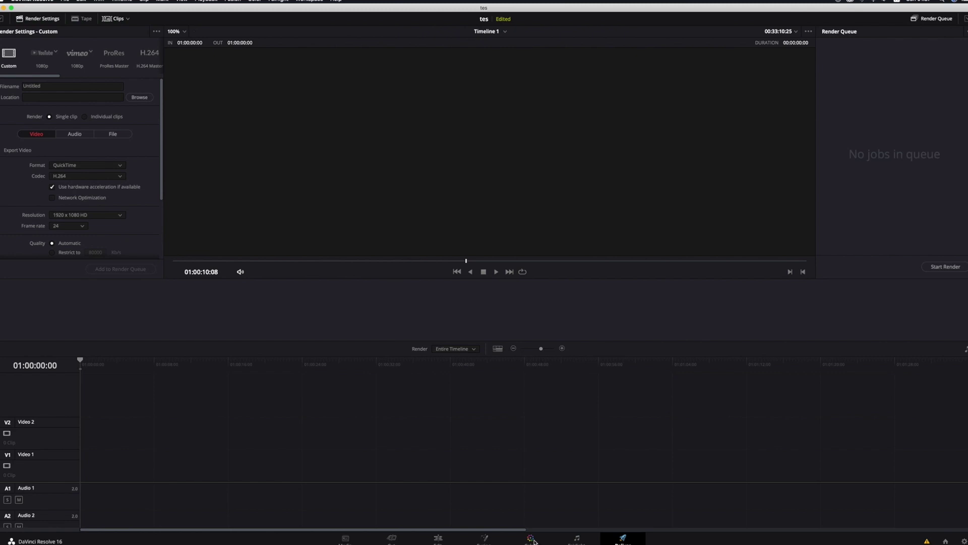
Step: On the Edit page, place C0608.MP4 and C0714.MP4 back to back on the Video 1 track
{"action": "left_click", "coordinate": [436, 538]}
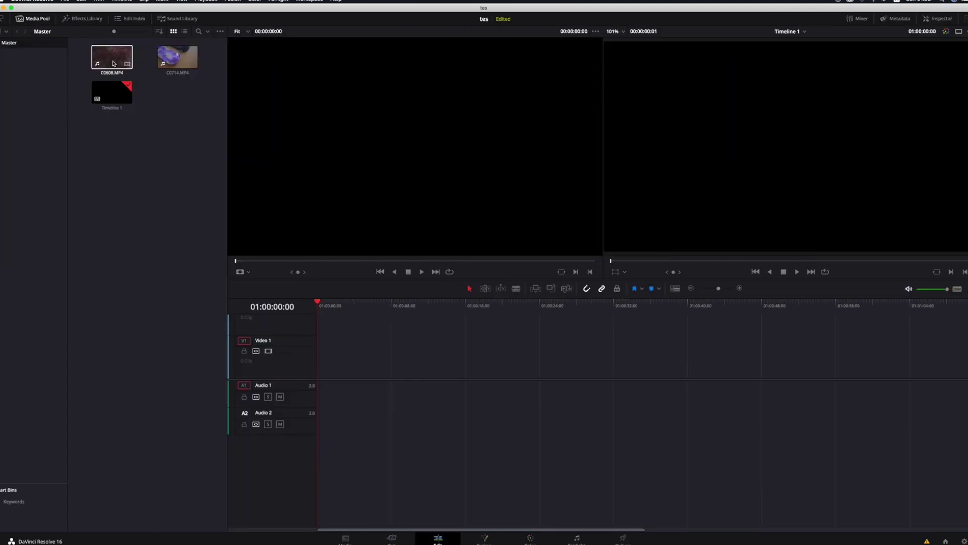
{"action": "left_click_drag", "start_coordinate": [113, 63], "coordinate": [314, 365]}
{"action": "left_click_drag", "start_coordinate": [177, 56], "coordinate": [314, 177]}
{"action": "left_click_drag", "start_coordinate": [423, 362], "coordinate": [404, 359]}
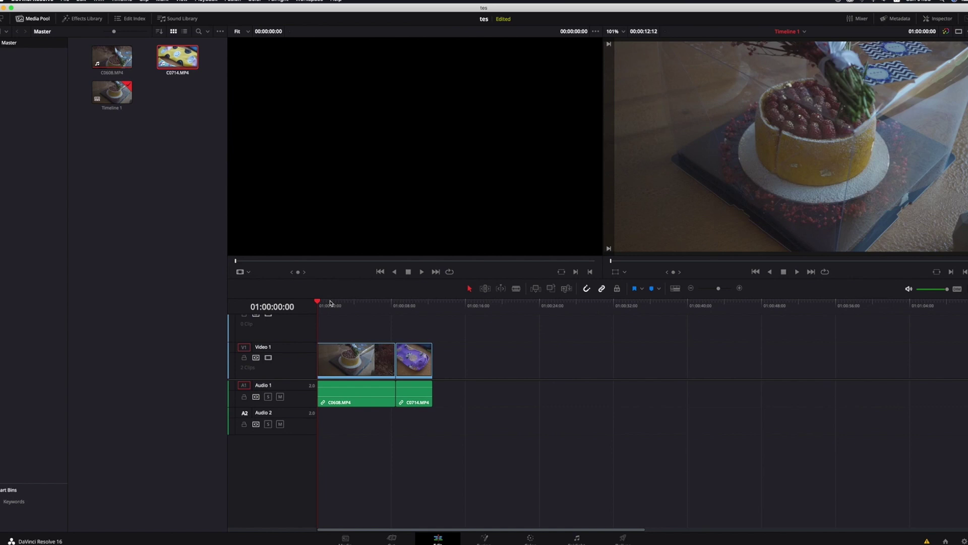
Step: Play the timeline from its start and scrub the playhead across the clips to check playback performance
{"action": "key", "text": "space"}
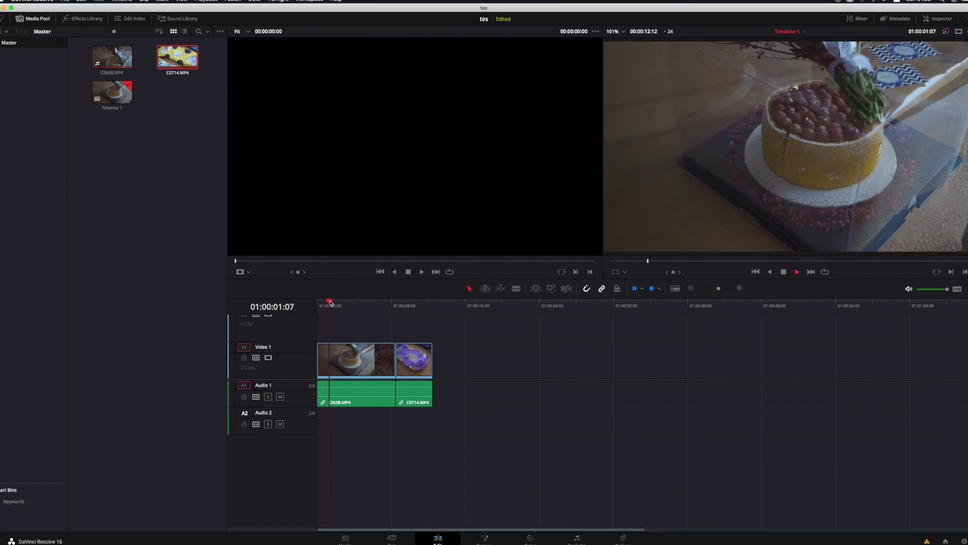
{"action": "key", "text": "space"}
{"action": "key", "text": "Home"}
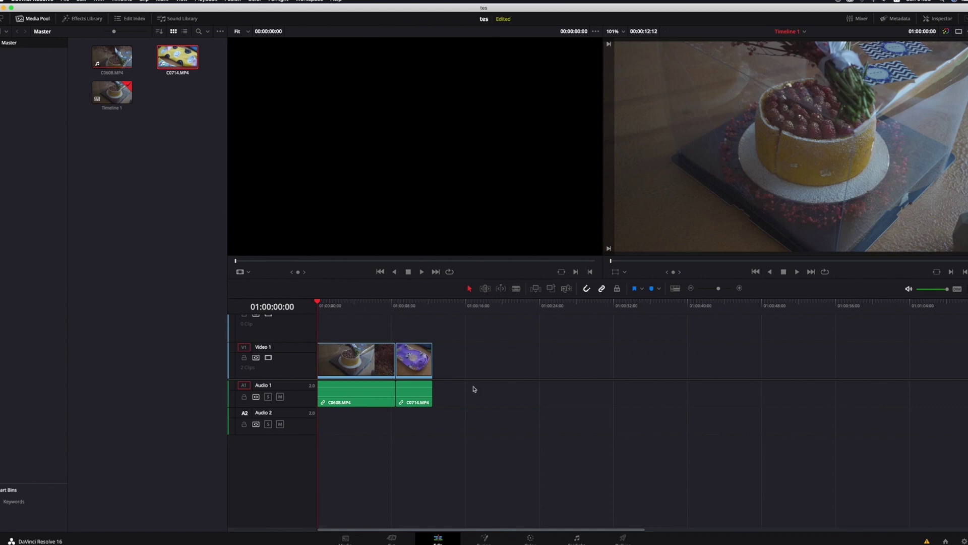
{"action": "left_click", "coordinate": [319, 302]}
{"action": "mouse_move", "coordinate": [319, 302]}
{"action": "left_mouse_down"}
{"action": "mouse_move", "coordinate": [346, 302]}
{"action": "mouse_move", "coordinate": [314, 304]}
{"action": "left_mouse_up"}
{"action": "left_click_drag", "start_coordinate": [355, 305], "coordinate": [324, 392]}
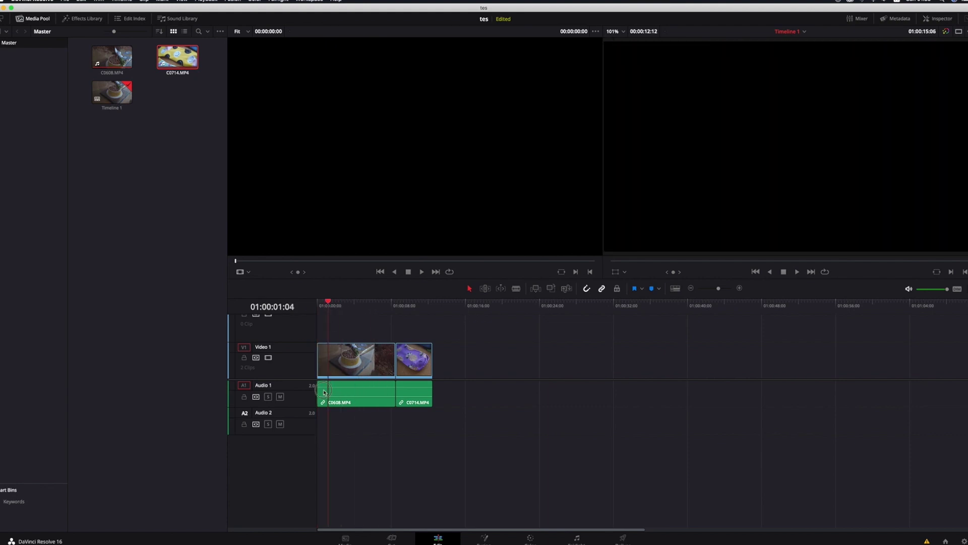